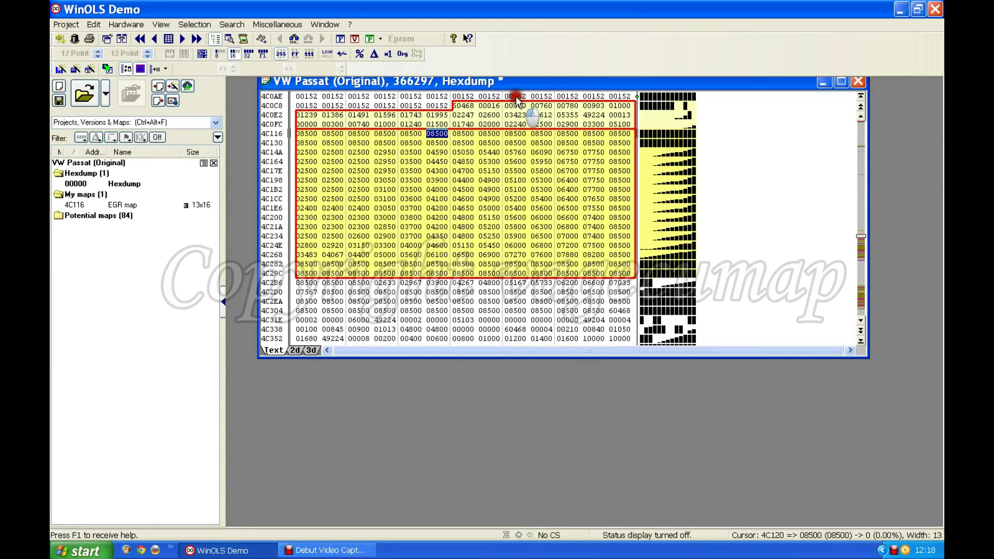
Step: Show the hexdump as a 2D graph and open the potential map Bosch 8x16 (16 Bit) located around address 4D222
drag(512, 82, 494, 94)
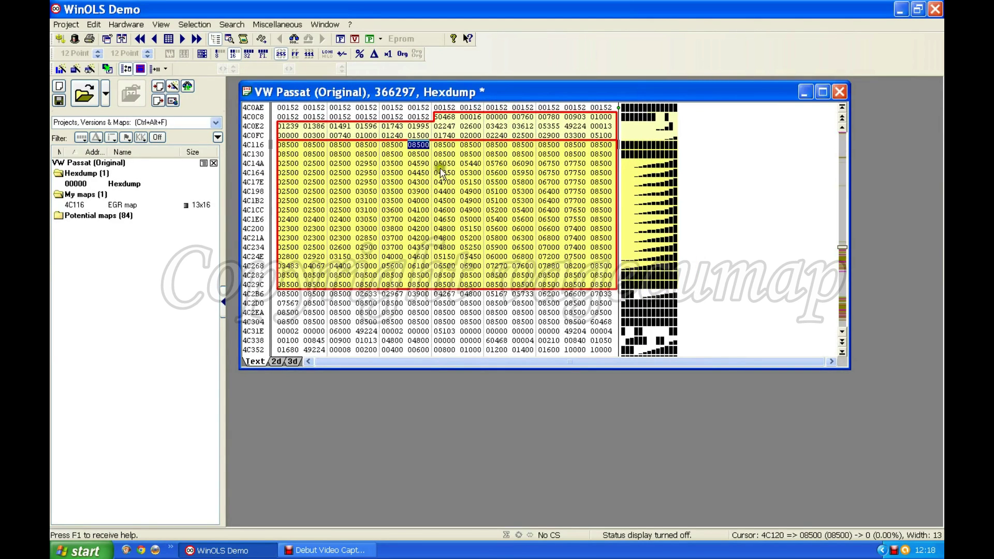
click(276, 359)
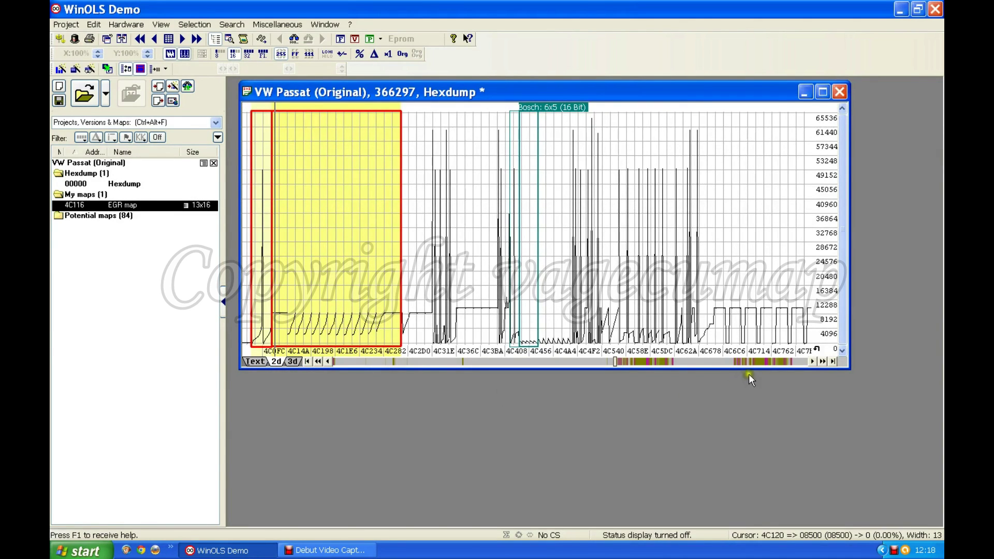
click(812, 361)
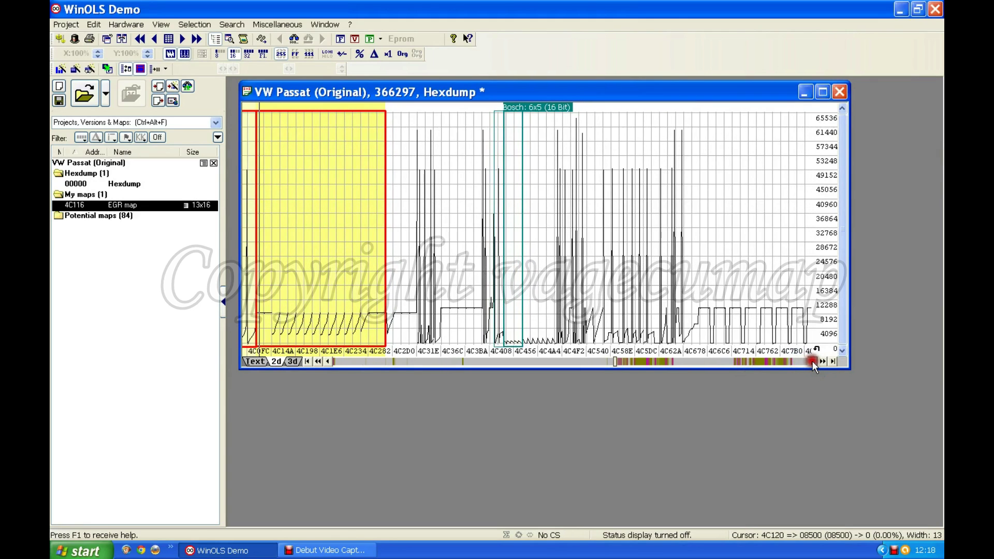
click(822, 361)
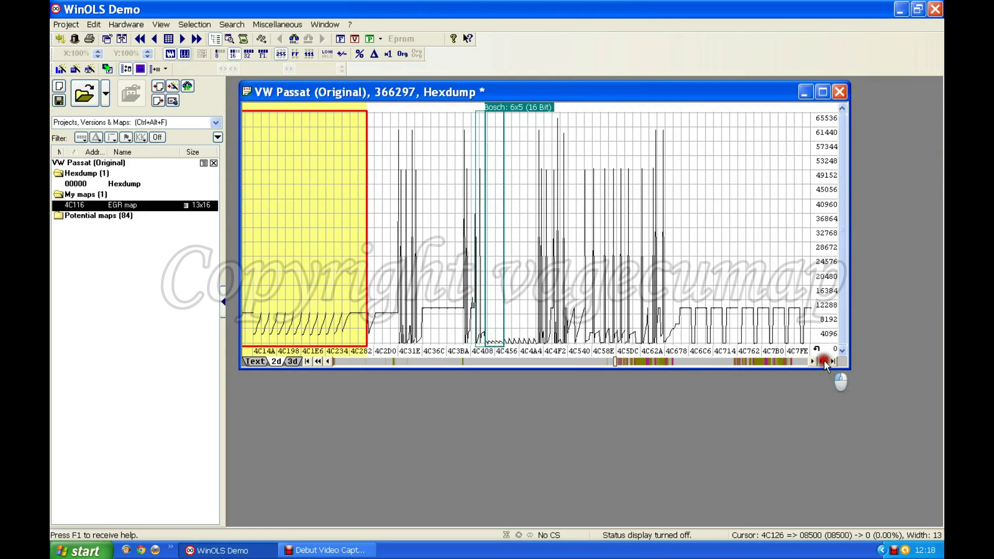
click(824, 361)
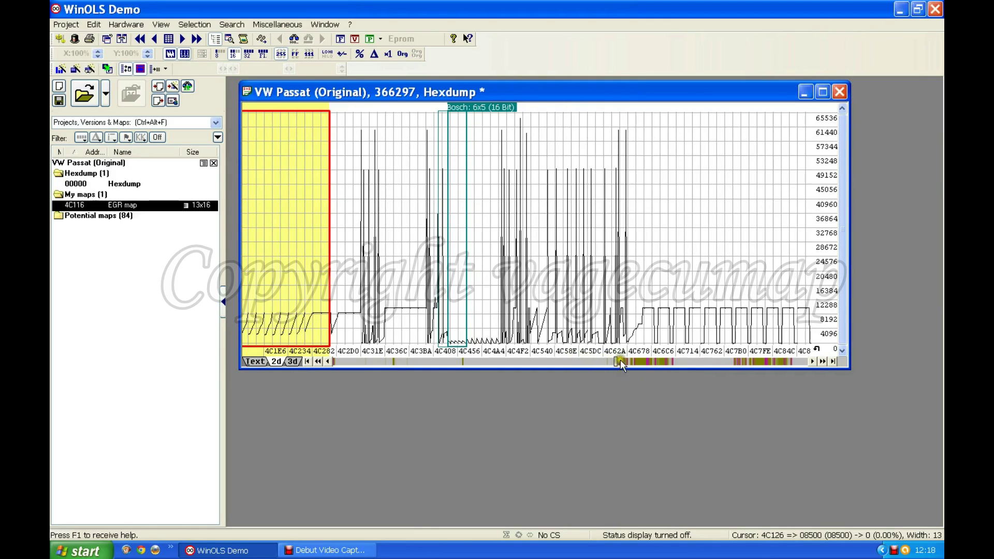
click(704, 361)
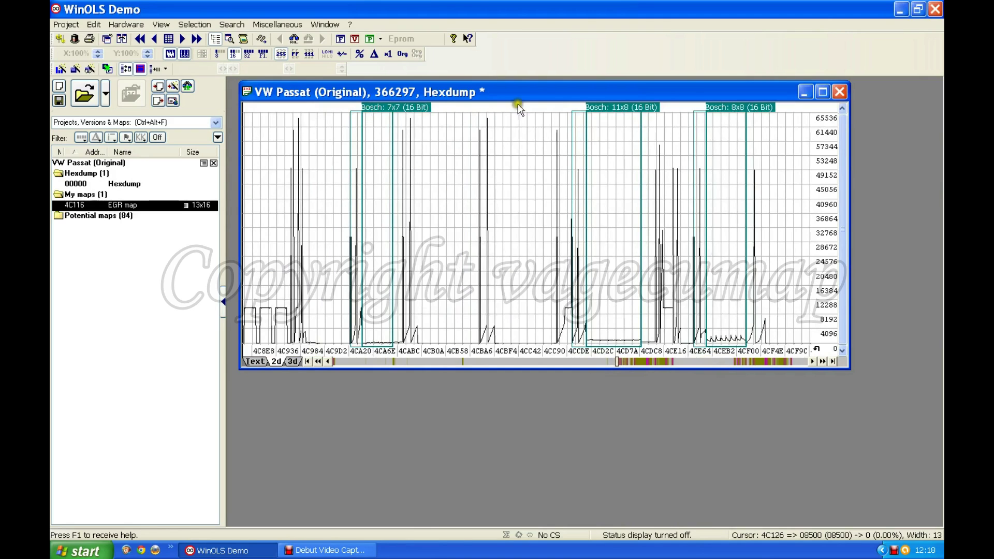
click(694, 363)
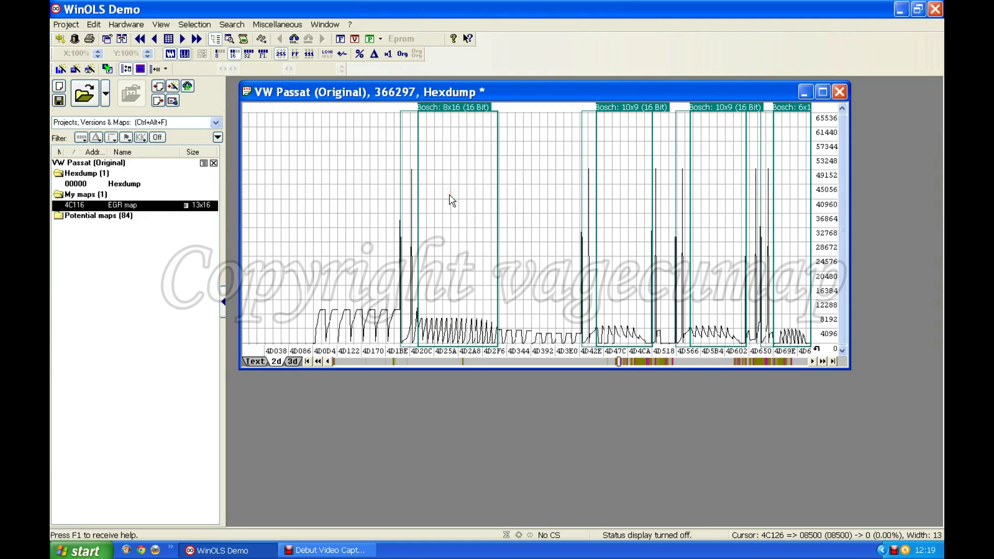
double_click(443, 108)
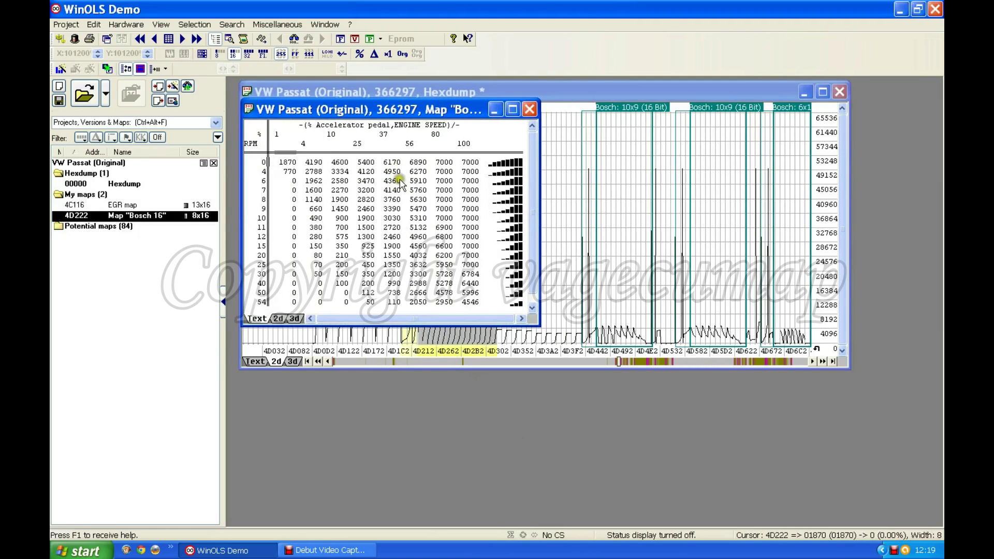
Step: Rename the 8x16 map as "Drivers wish map" in its properties
click(365, 229)
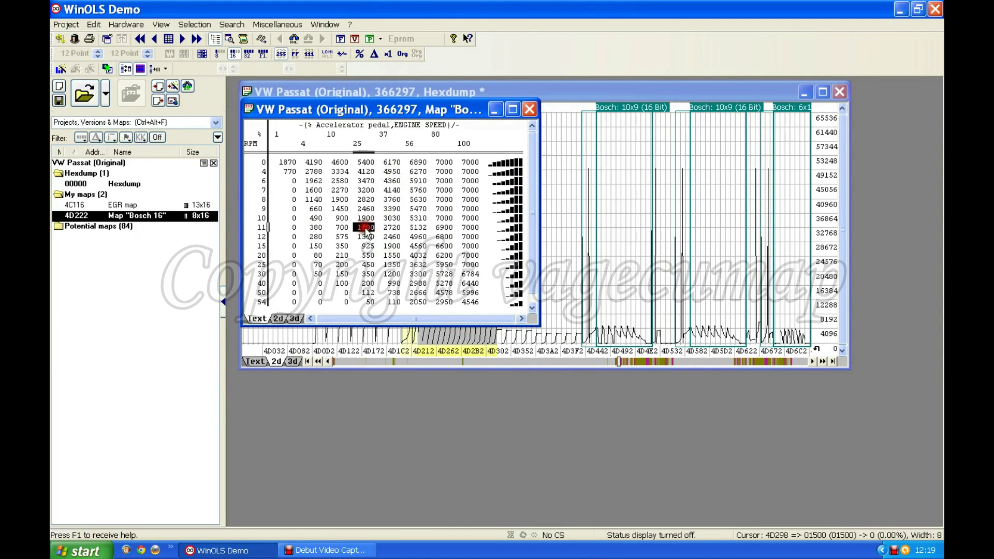
key(ctrl+e)
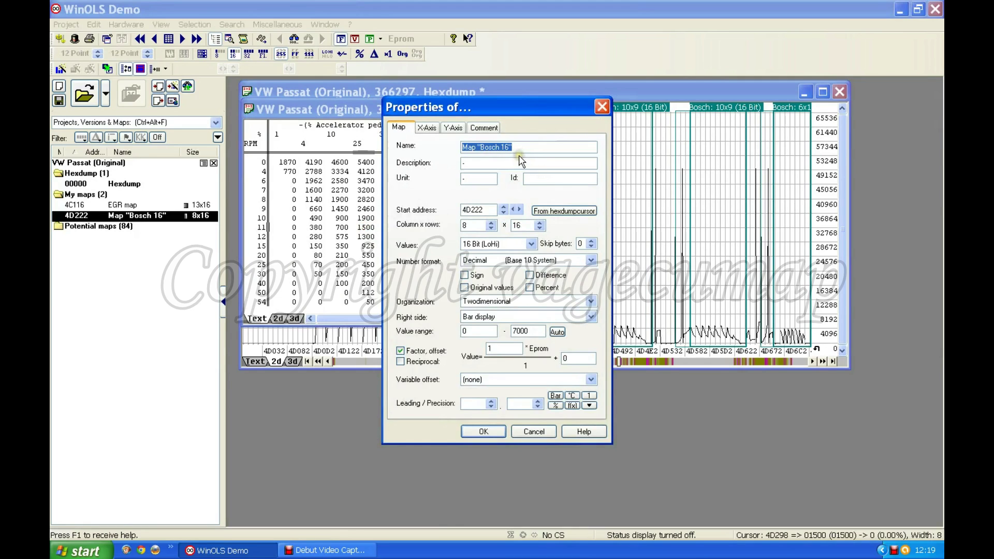
text(Dr)
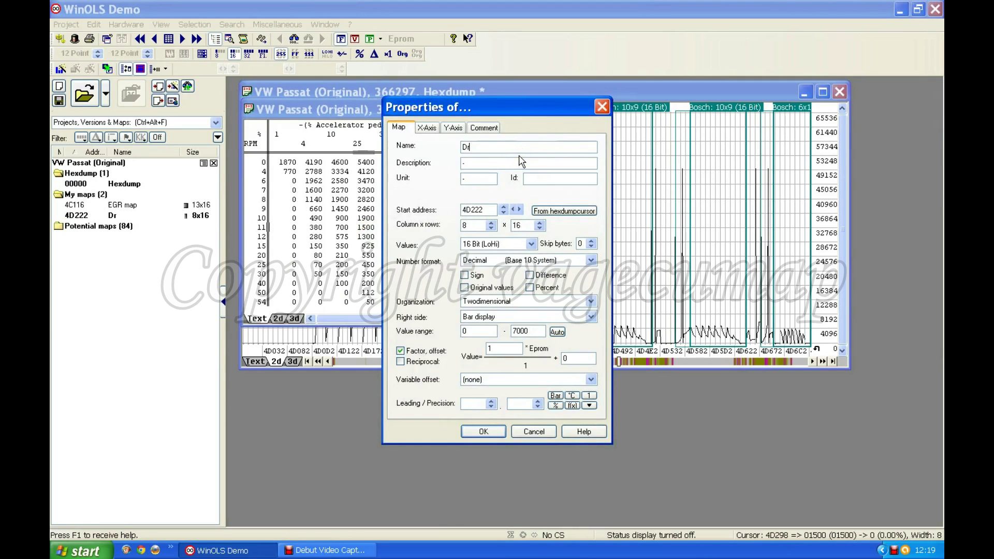
text(ivers wish map)
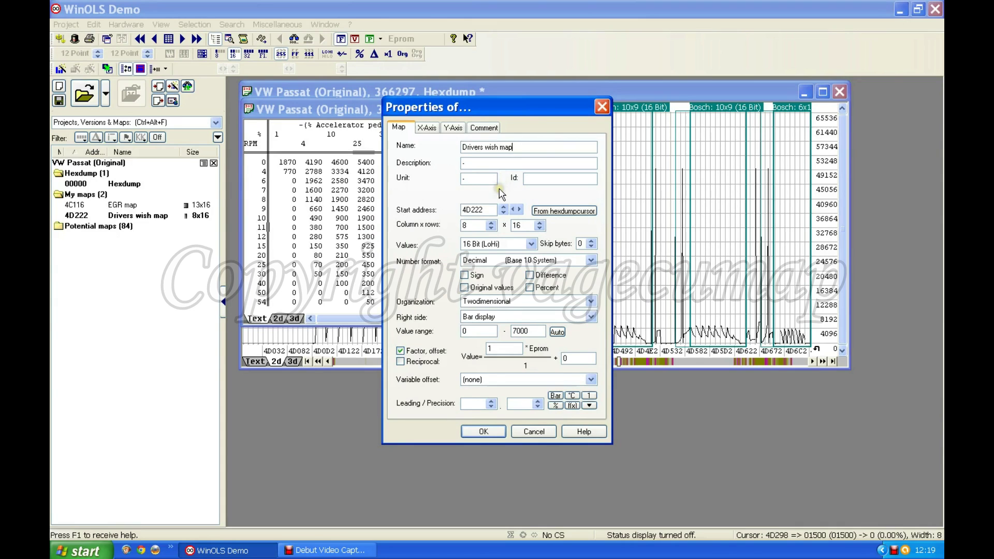
Step: Place the properties dialog beside the map window and set the map values' factor to 0.01
click(661, 108)
drag(494, 106, 695, 92)
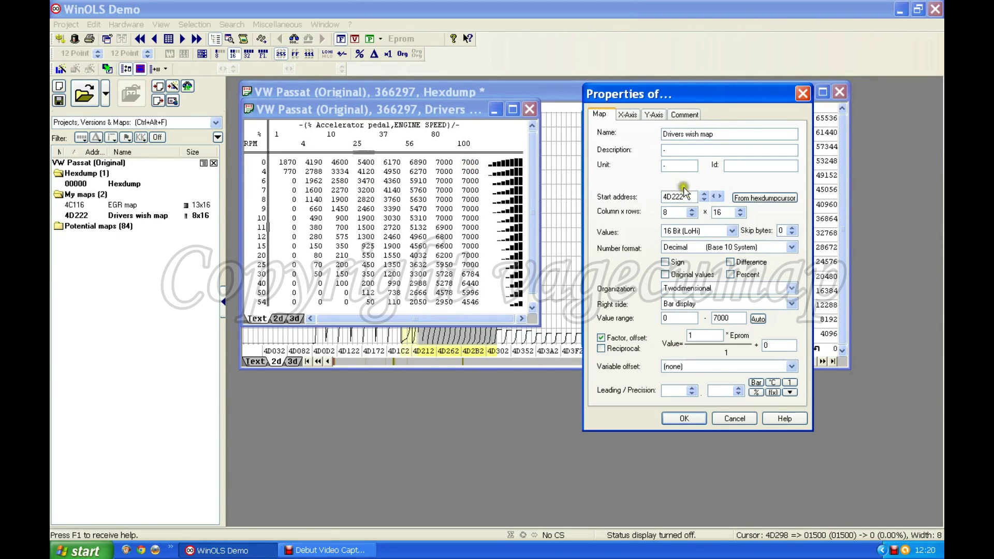
double_click(691, 335)
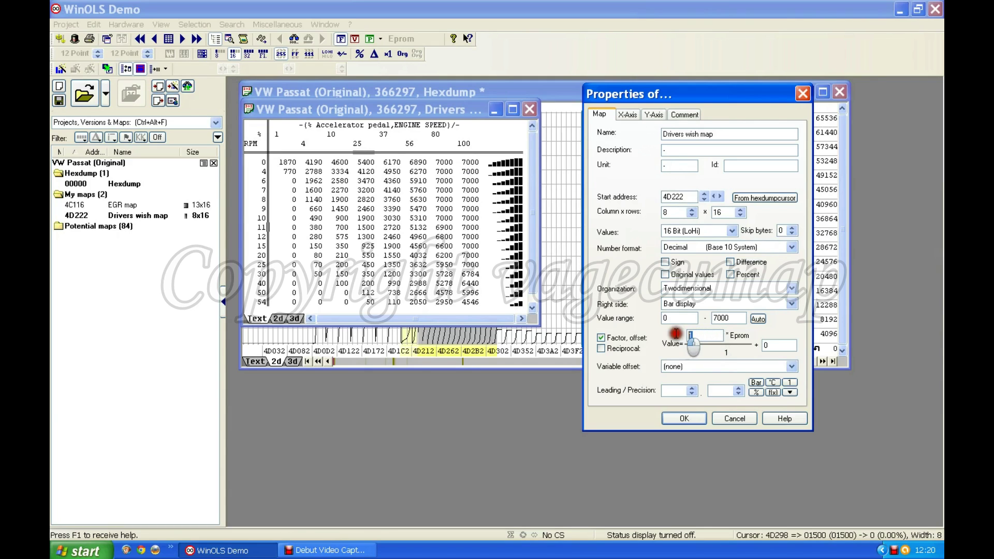
text(0)
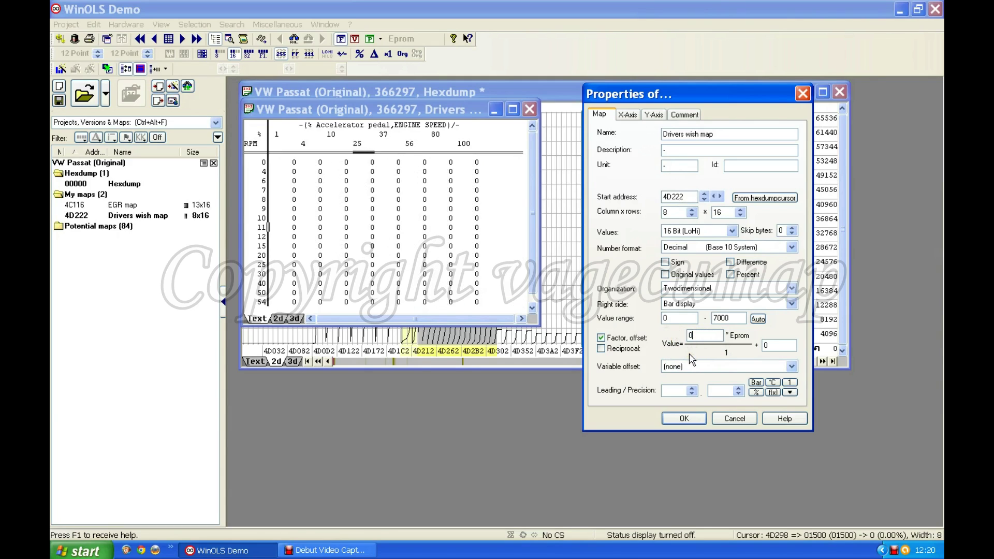
text(.1)
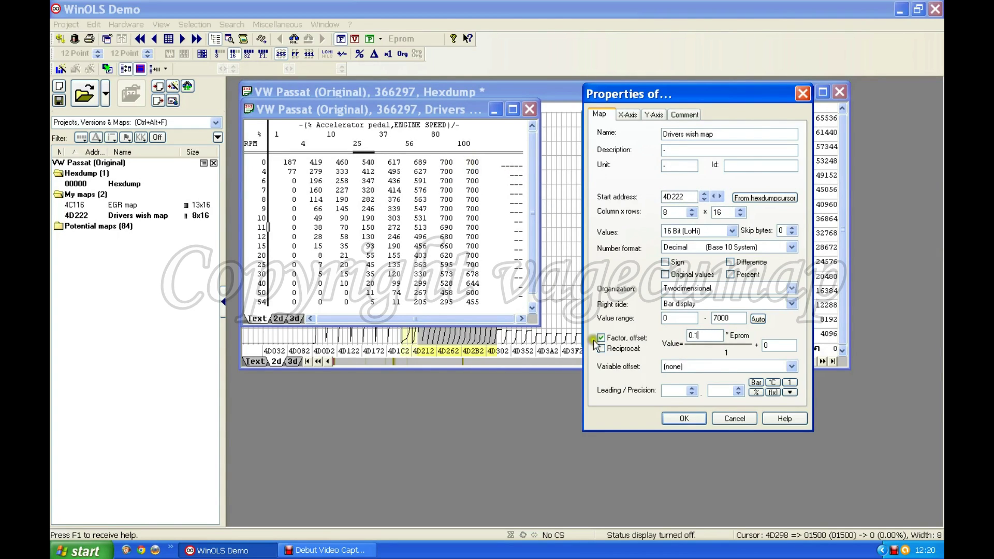
click(705, 333)
key(BackSpace)
text(01)
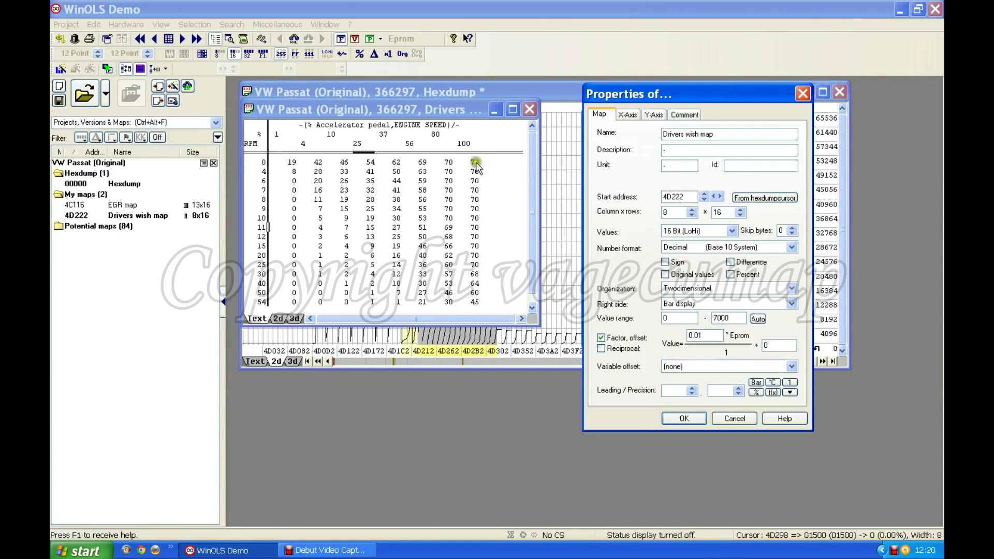
click(424, 253)
click(418, 227)
Step: Set the map's description to I.Q and its unit to mg/stroke, and apply the properties
click(671, 150)
key(BackSpace)
text(I.Q)
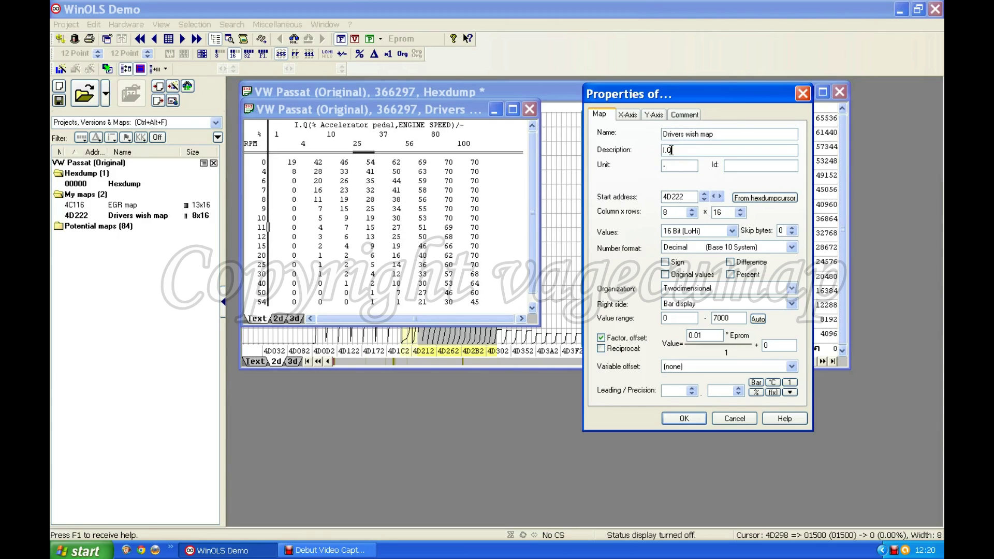
click(669, 164)
key(BackSpace)
text(mg/stroke)
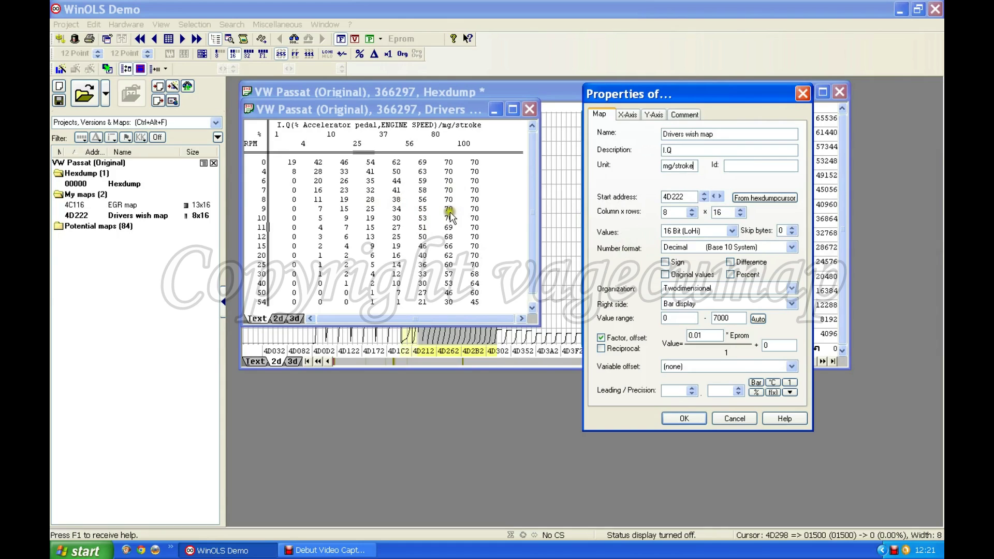
click(446, 248)
click(439, 228)
click(636, 116)
click(657, 117)
click(655, 117)
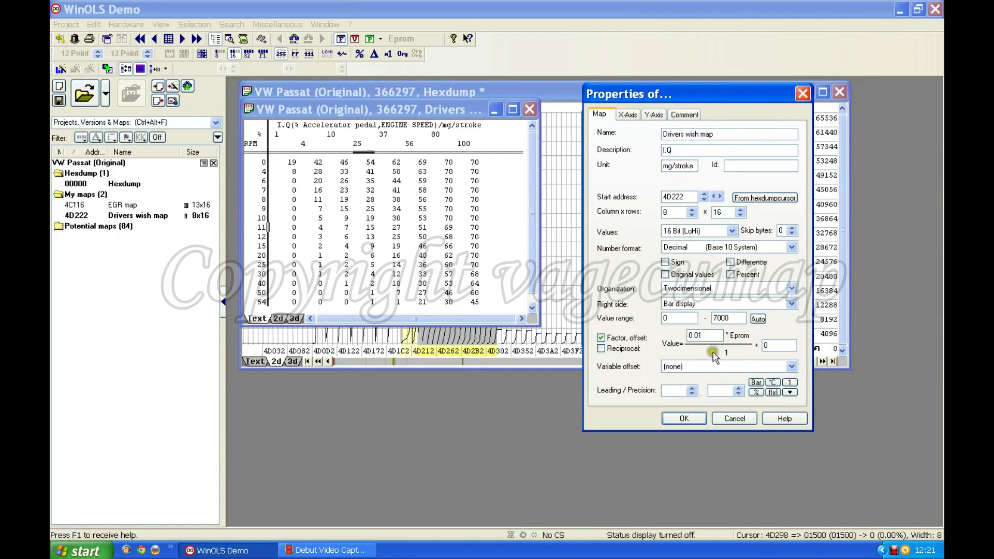
click(685, 419)
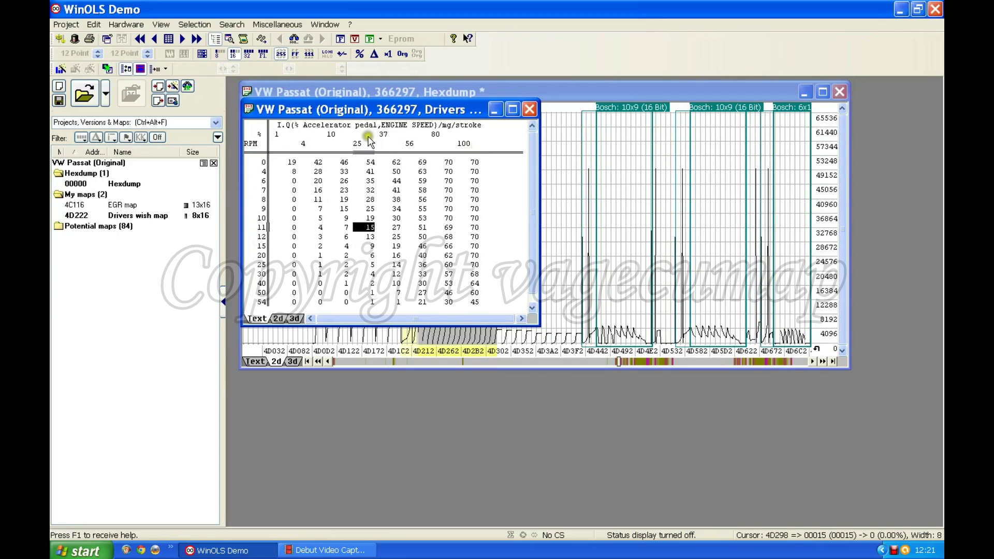
Step: Set the factor of the map's engine speed Y-axis to 1 and apply the change
double_click(250, 237)
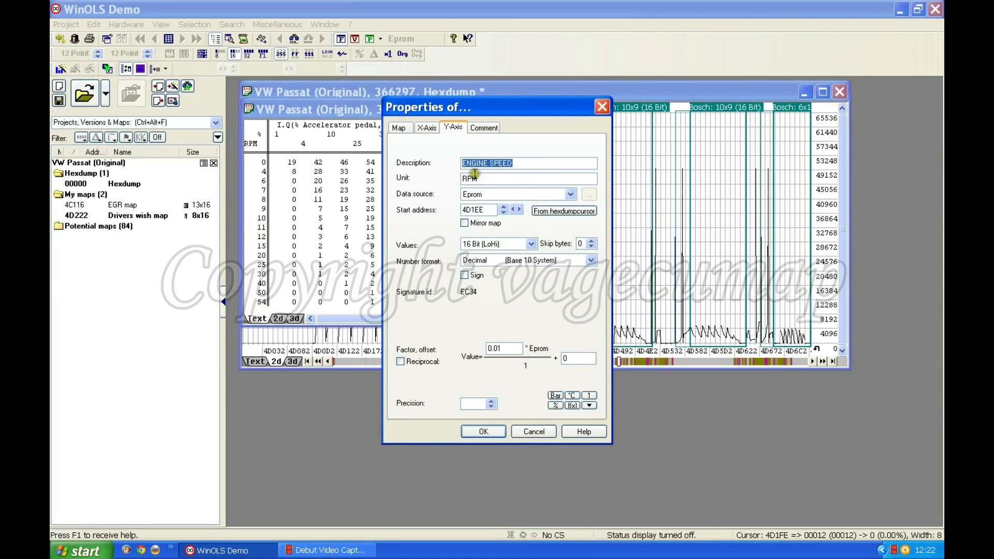
drag(505, 351, 440, 354)
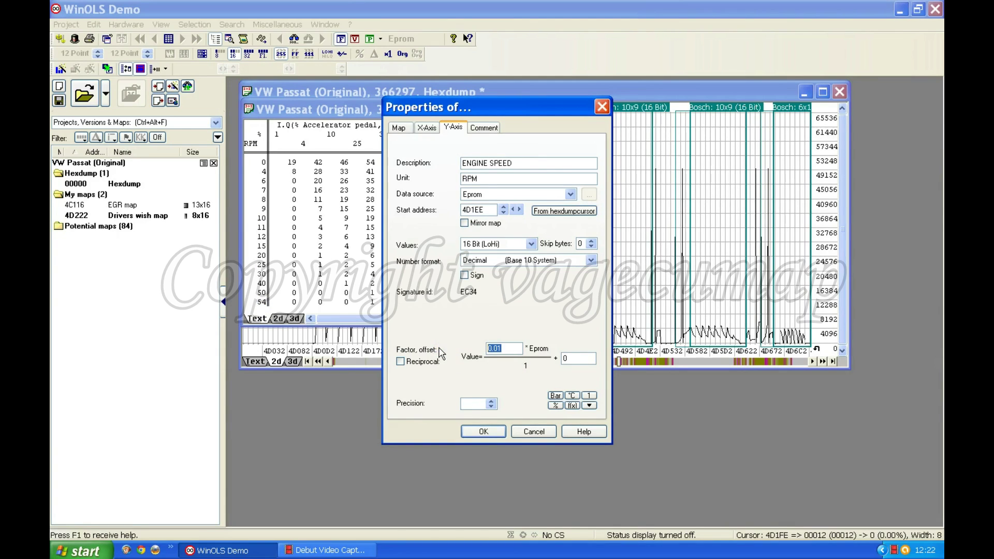
text(1)
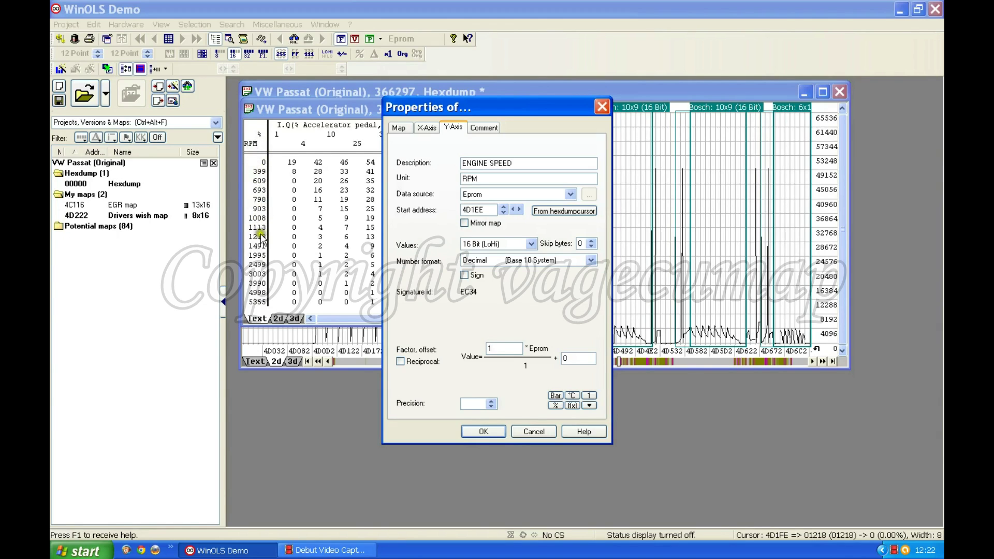
click(267, 304)
click(261, 284)
click(269, 274)
click(425, 127)
click(326, 155)
click(472, 390)
click(483, 430)
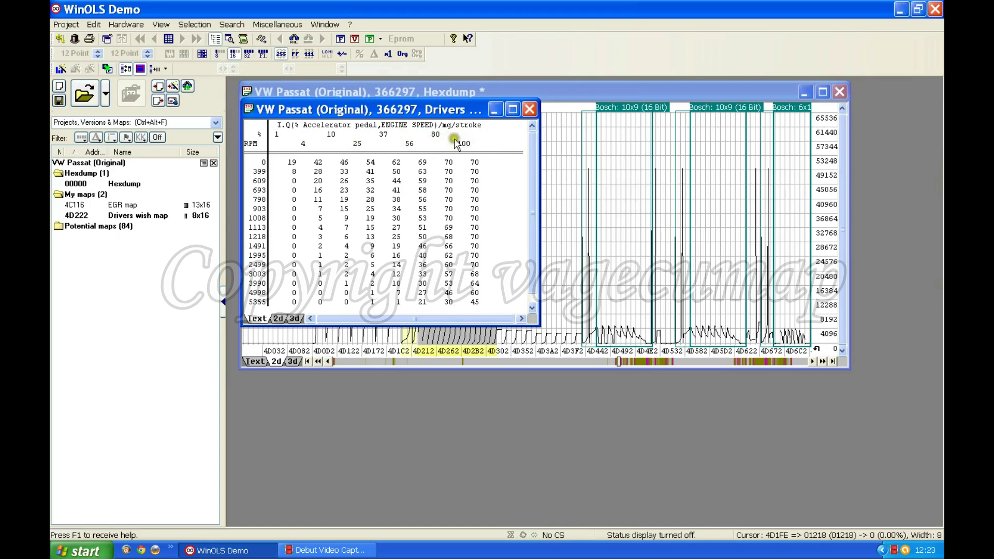
Step: Check the description, unit and factor of the accelerator pedal X-axis, and close the properties without changes
double_click(396, 141)
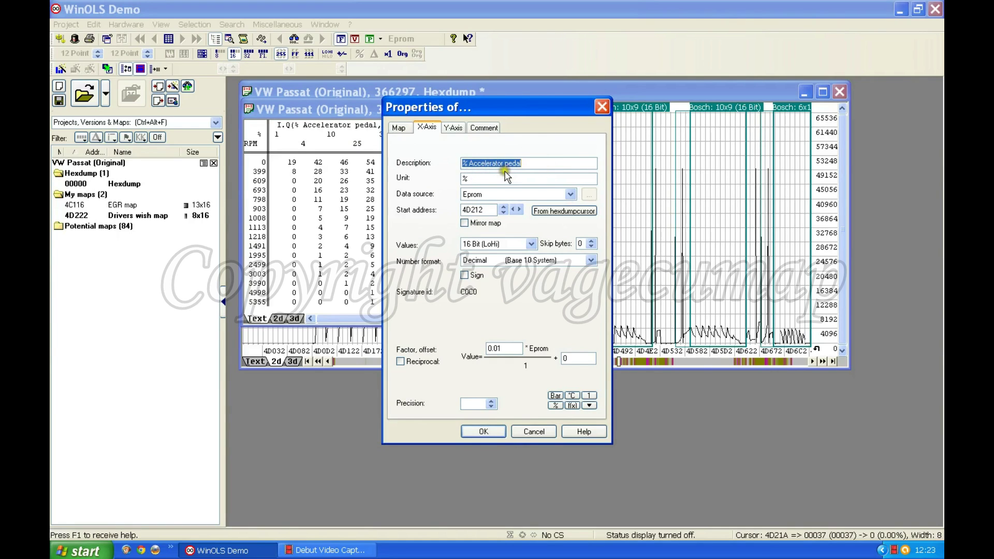
click(511, 346)
click(468, 178)
drag(487, 107, 633, 291)
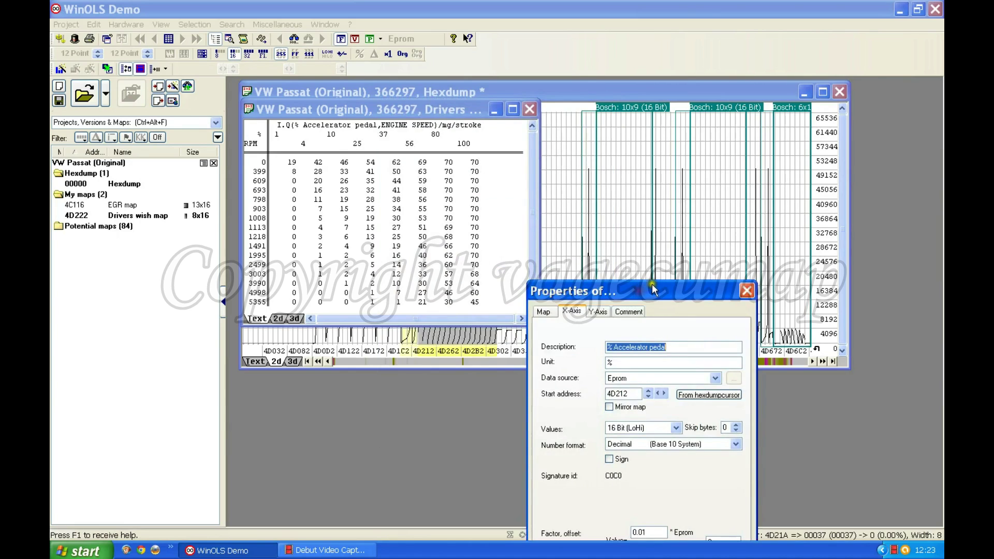
click(469, 146)
click(747, 291)
Step: Place the Drivers wish map clear of the hexdump and compare its pedal axis with the raw axis values in text view
right_click(340, 239)
drag(347, 104, 350, 380)
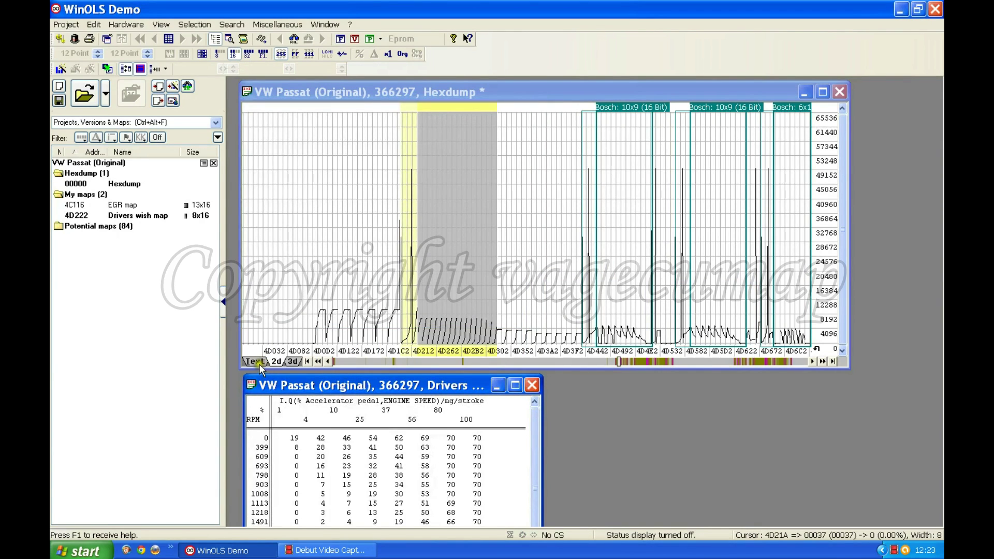
click(256, 362)
click(399, 280)
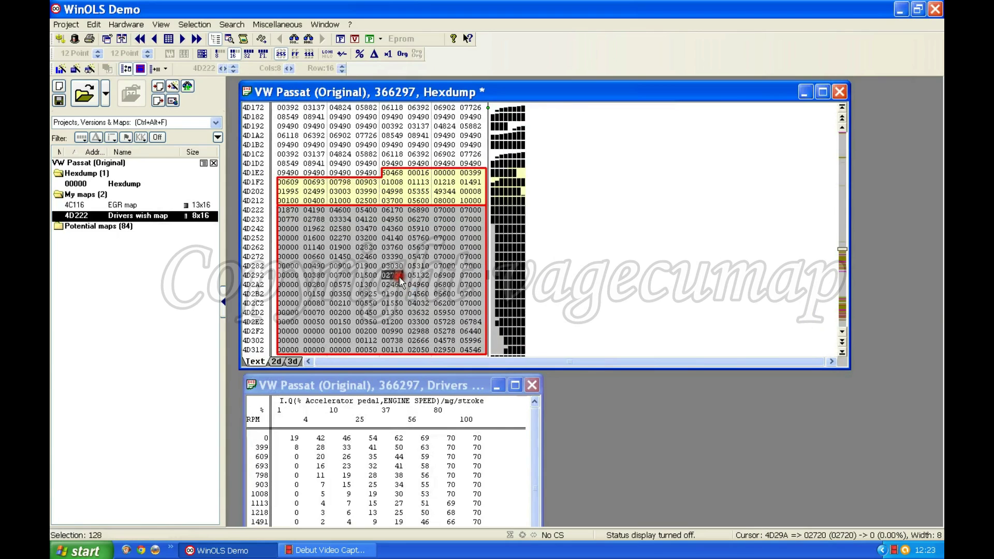
click(400, 280)
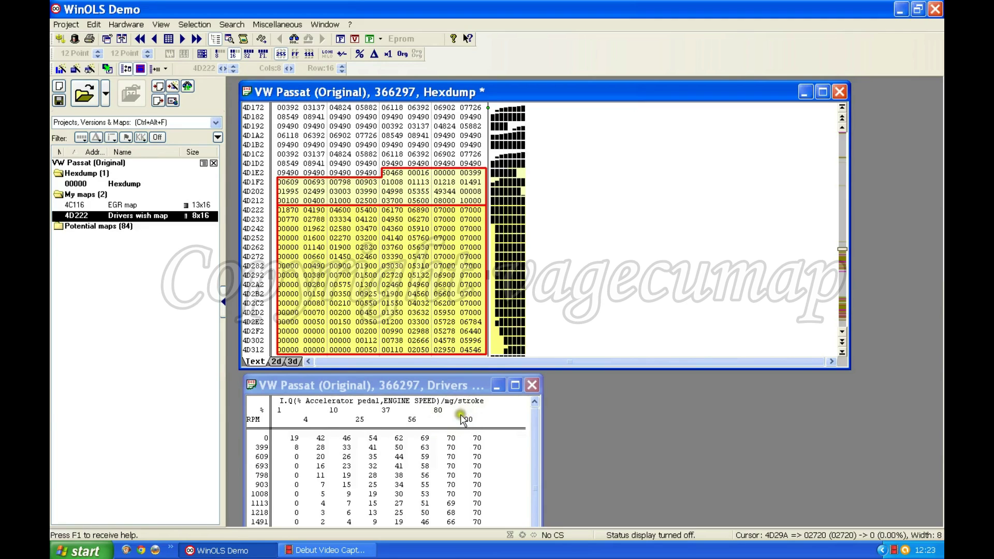
click(492, 420)
click(466, 201)
click(469, 419)
click(392, 410)
drag(582, 244, 565, 189)
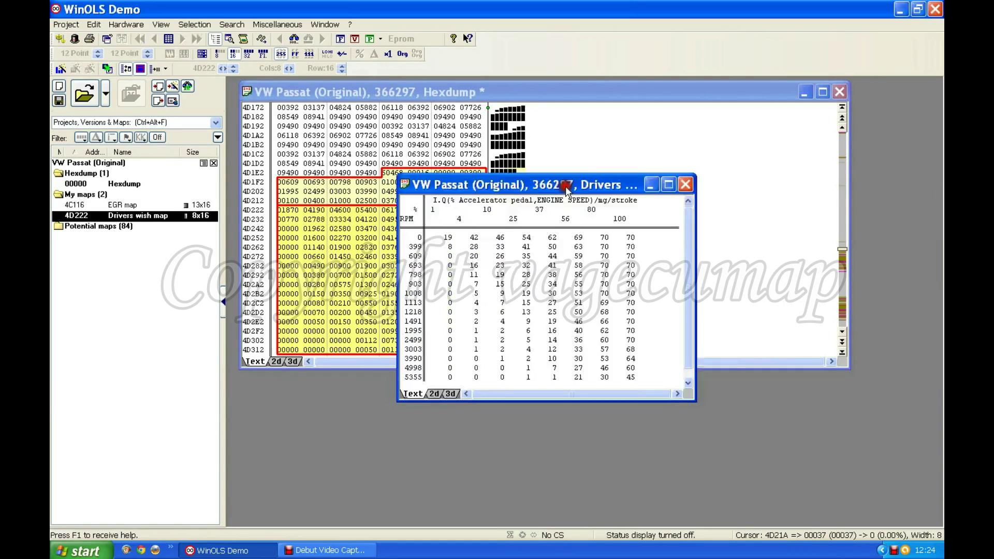
Step: Review the comment page and general map settings of the Drivers wish map, and close its properties
double_click(558, 219)
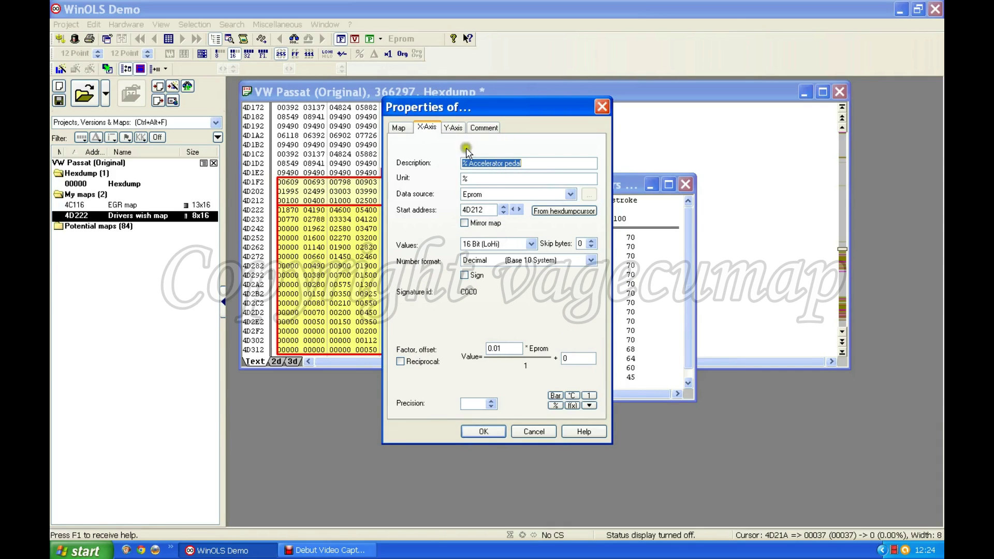
click(490, 127)
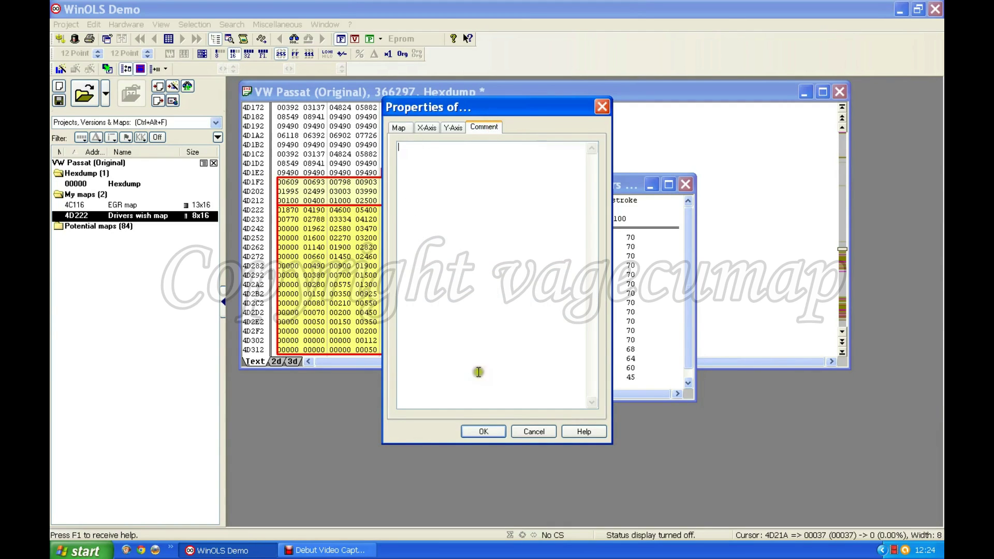
click(489, 202)
click(492, 212)
click(399, 127)
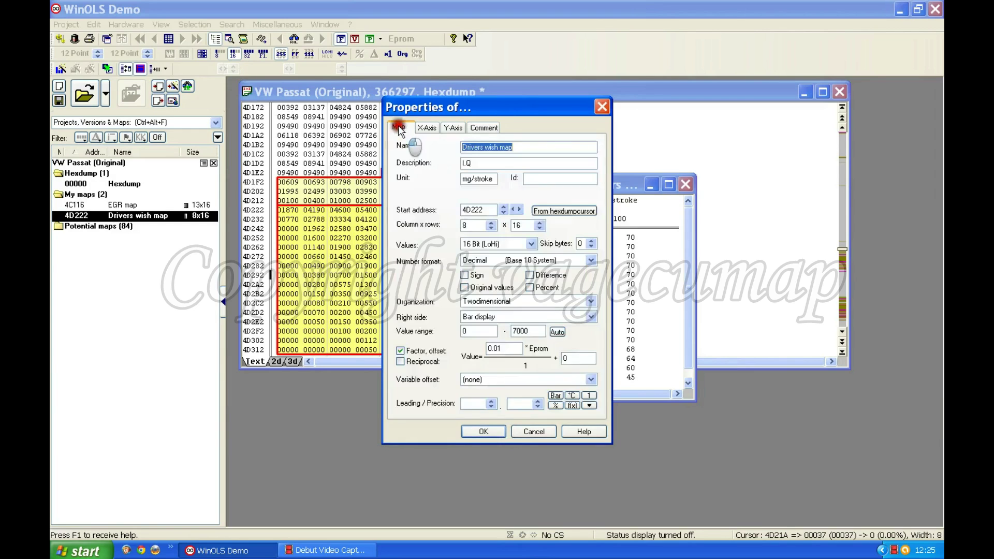
click(483, 431)
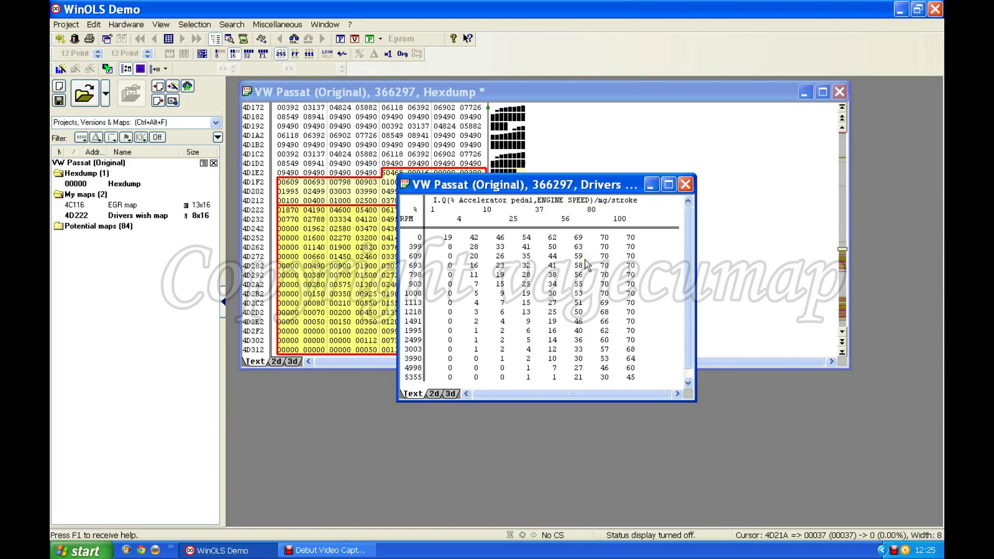
Step: Swap the two axes of the Drivers wish map and swap them back to the original layout
right_click(541, 288)
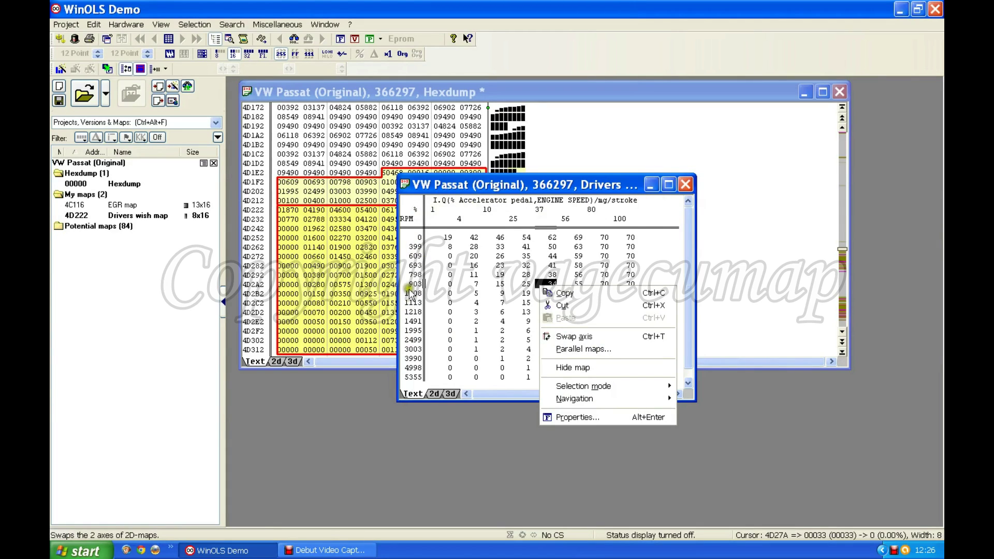
click(580, 335)
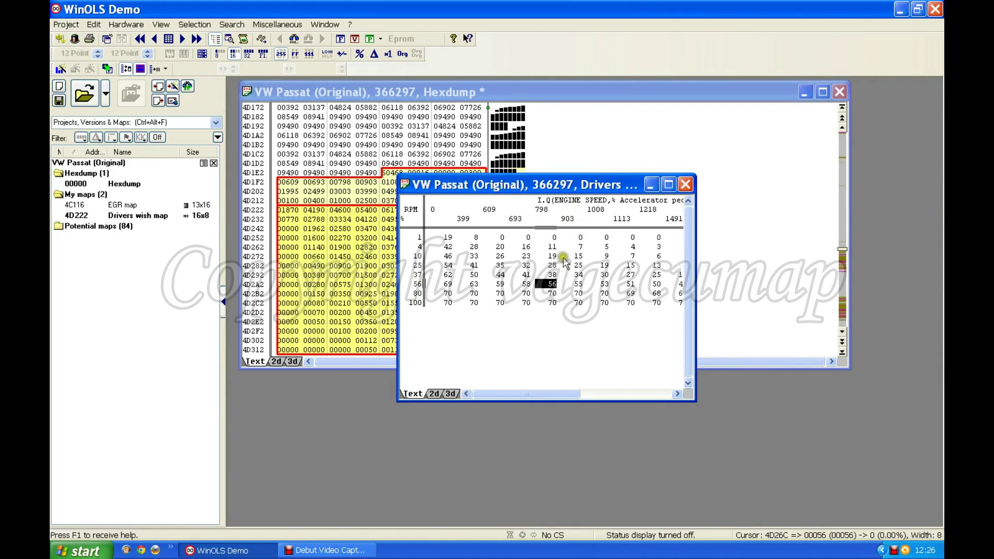
right_click(541, 265)
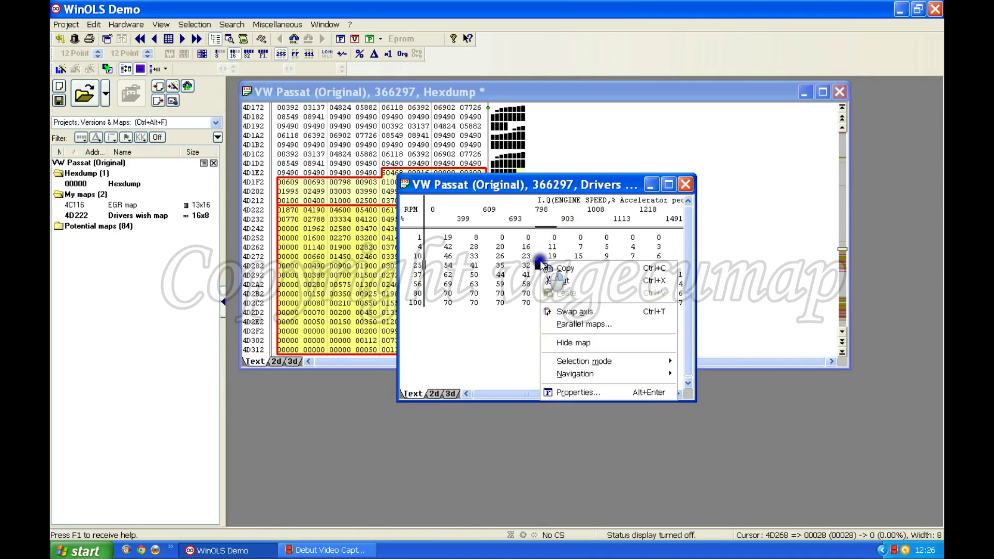
click(576, 312)
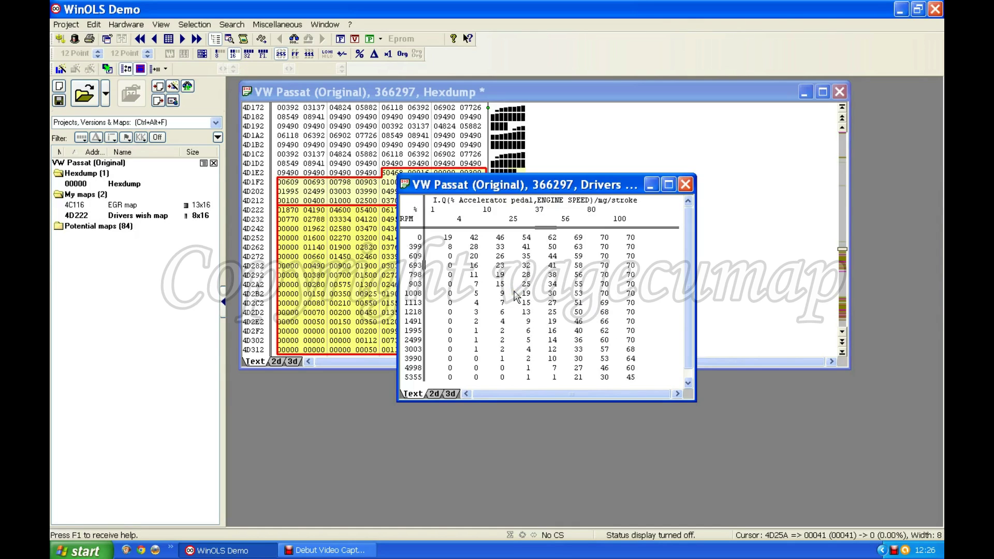
Step: Insert the parallel map at address 6D222 for the Drivers wish map, transferring the map name and axis descriptions
right_click(515, 294)
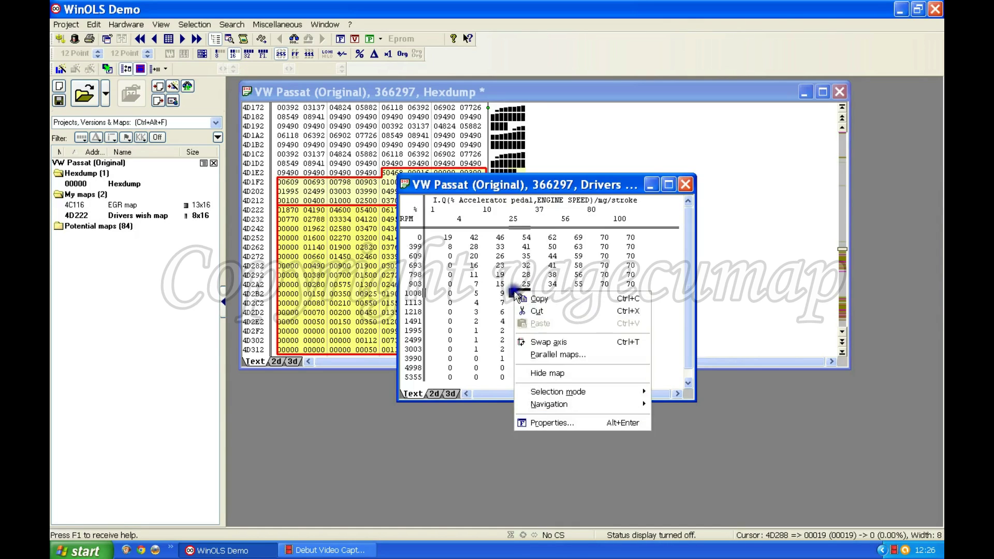
click(561, 354)
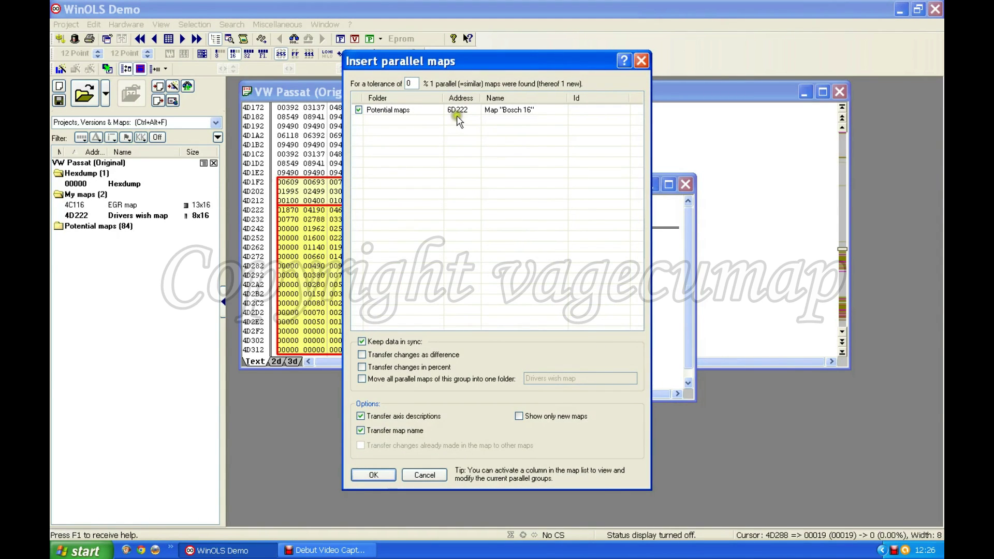
click(403, 167)
click(404, 175)
click(447, 163)
click(468, 165)
click(455, 172)
click(475, 171)
click(474, 172)
click(395, 125)
click(515, 197)
click(76, 217)
click(475, 179)
click(425, 378)
click(414, 343)
click(374, 475)
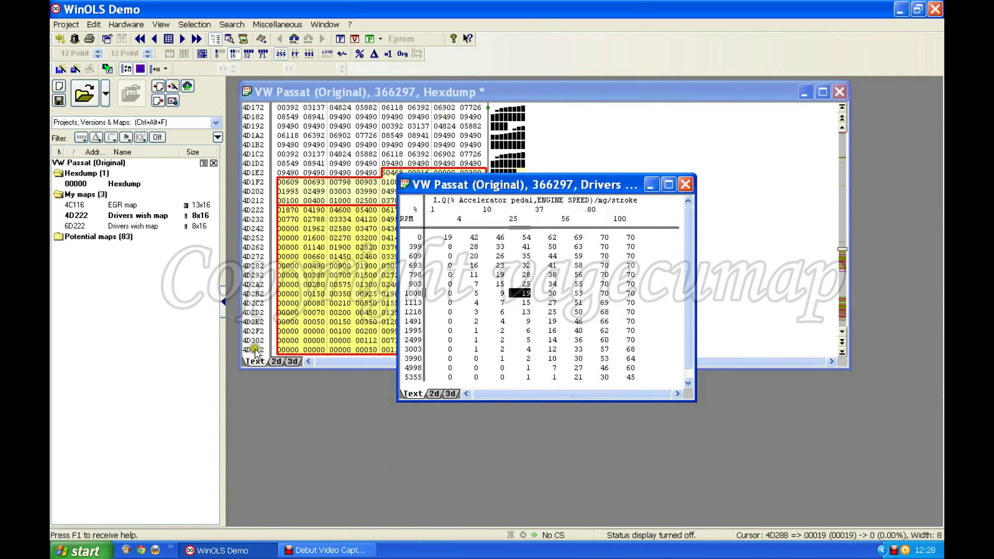
Step: Open the parallel Drivers wish map at 6D222 and place it beside the 4D222 map to compare their values
click(75, 227)
double_click(78, 227)
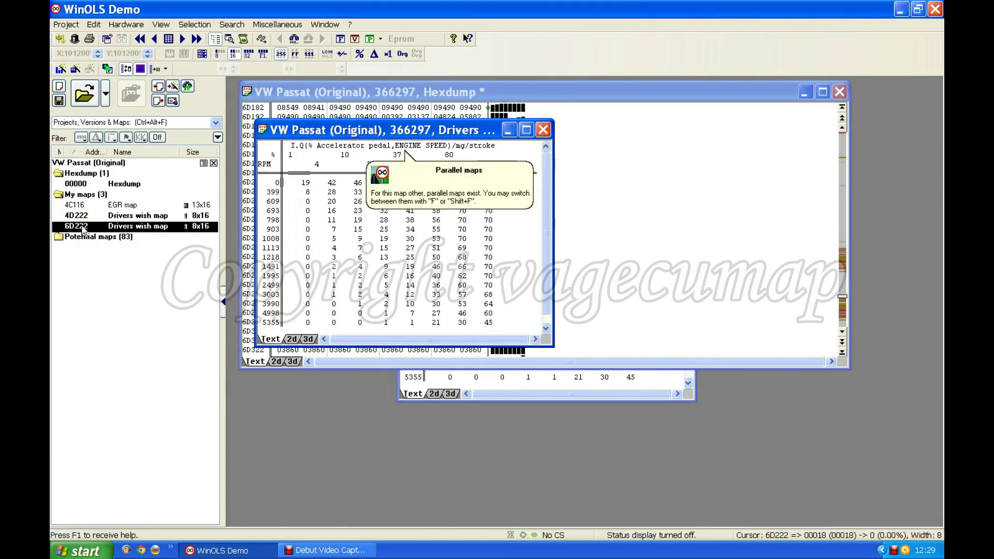
click(323, 130)
drag(323, 130, 703, 139)
click(555, 379)
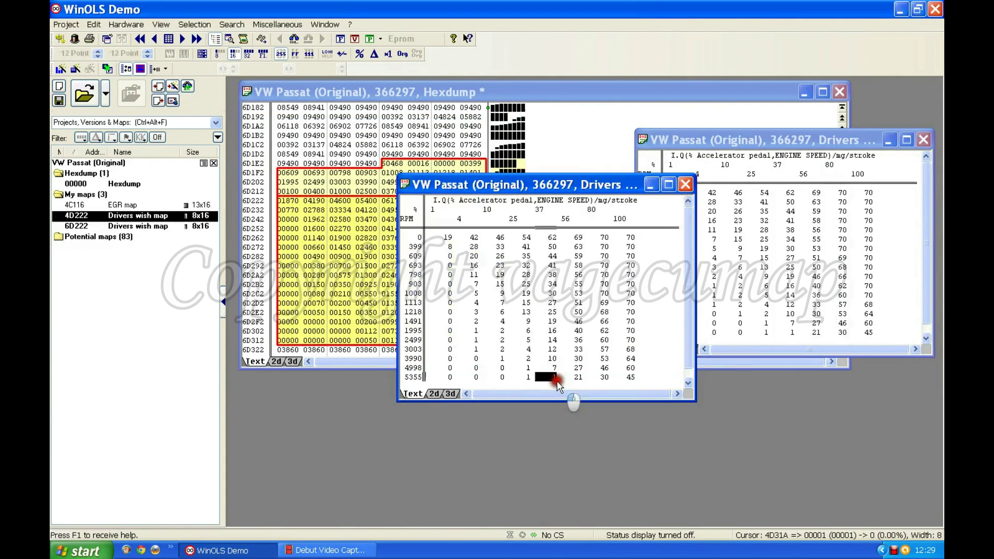
drag(544, 183, 421, 294)
drag(782, 135, 785, 287)
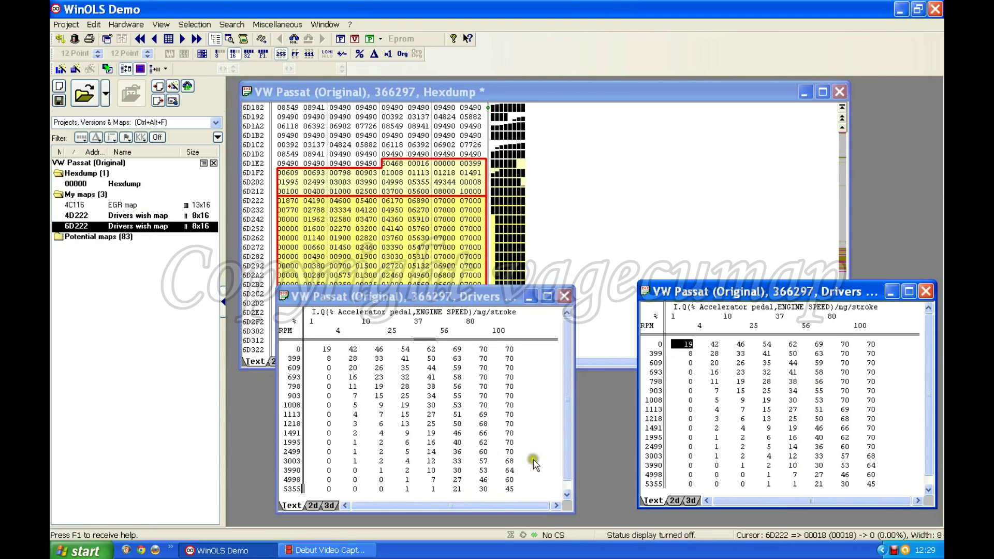
Step: Close both Drivers wish map windows and view the 4D222 map's location in the hexdump's 2D view
click(568, 297)
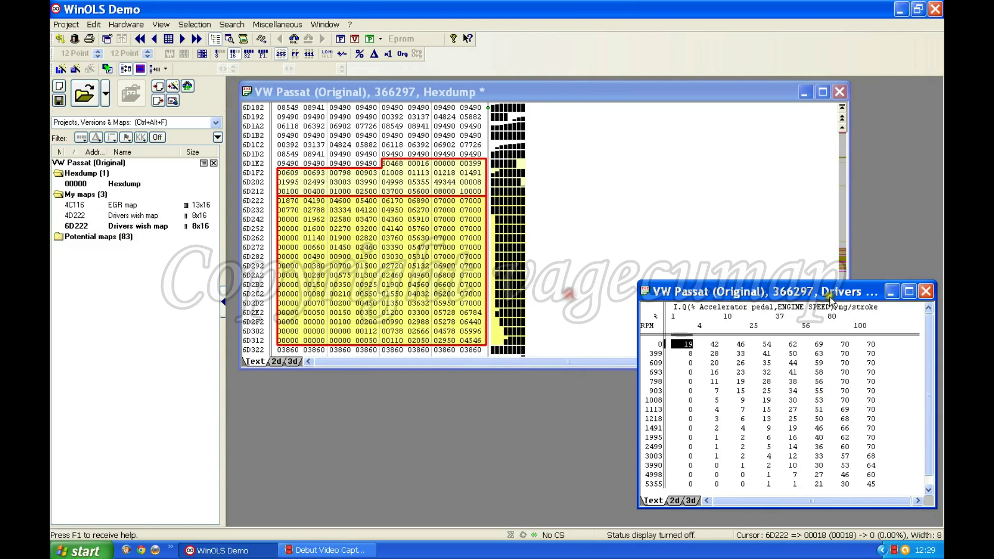
click(927, 292)
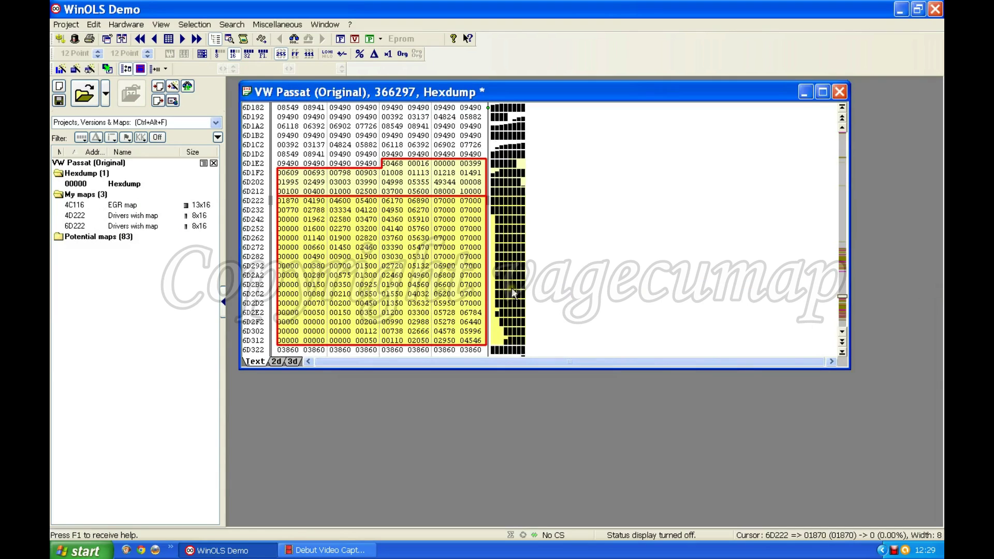
click(276, 360)
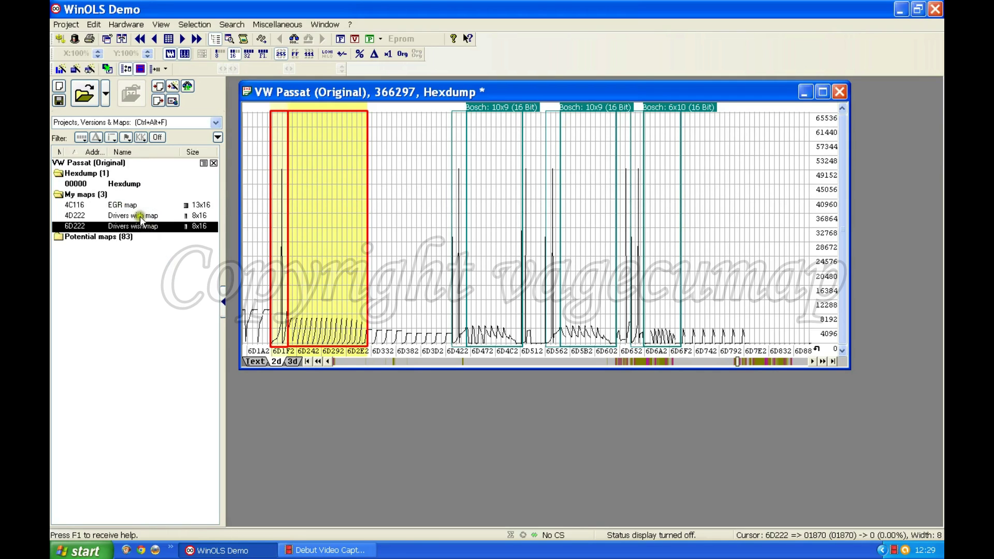
click(126, 215)
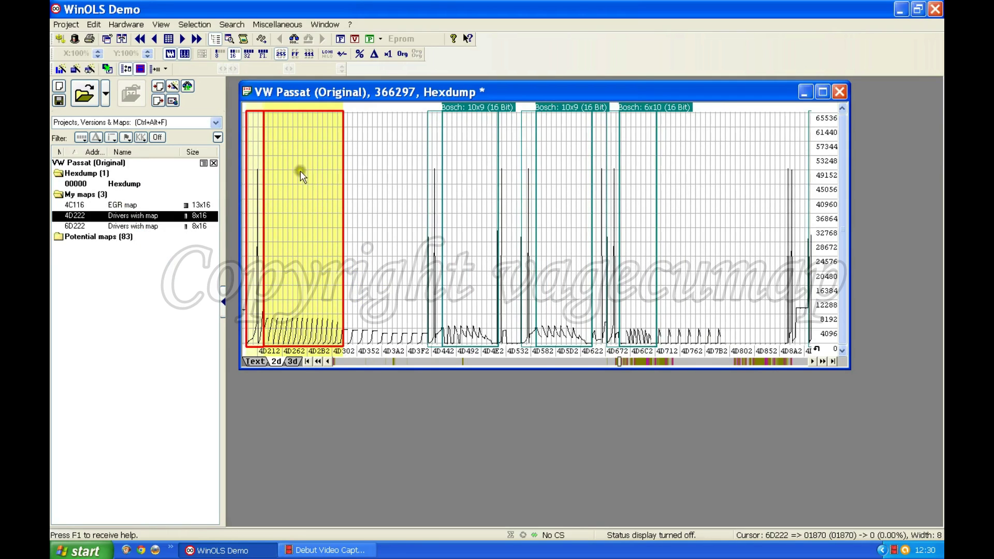